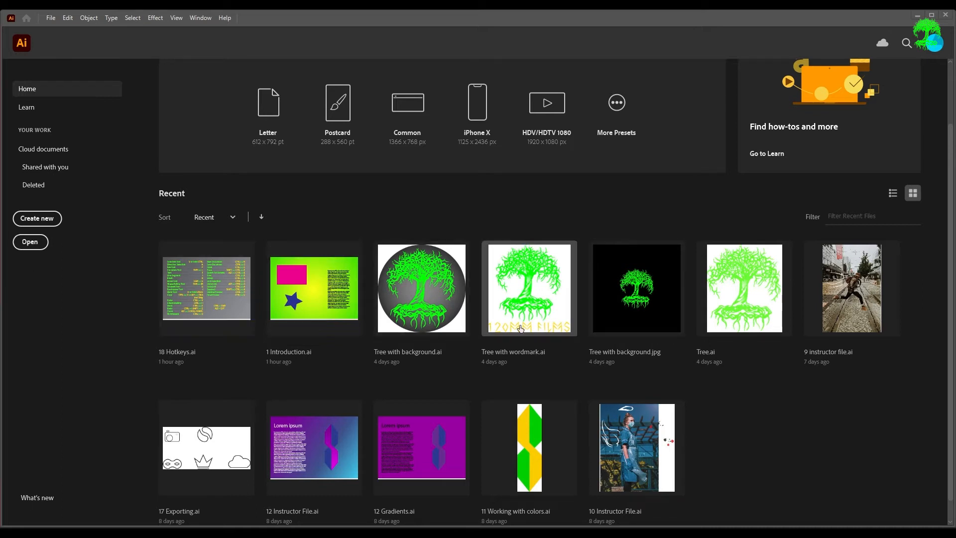
Start a new document from the landscape A4 preset with inches as the unit.
scroll(548, 333, "down", 1)
scroll(574, 346, "up", 4)
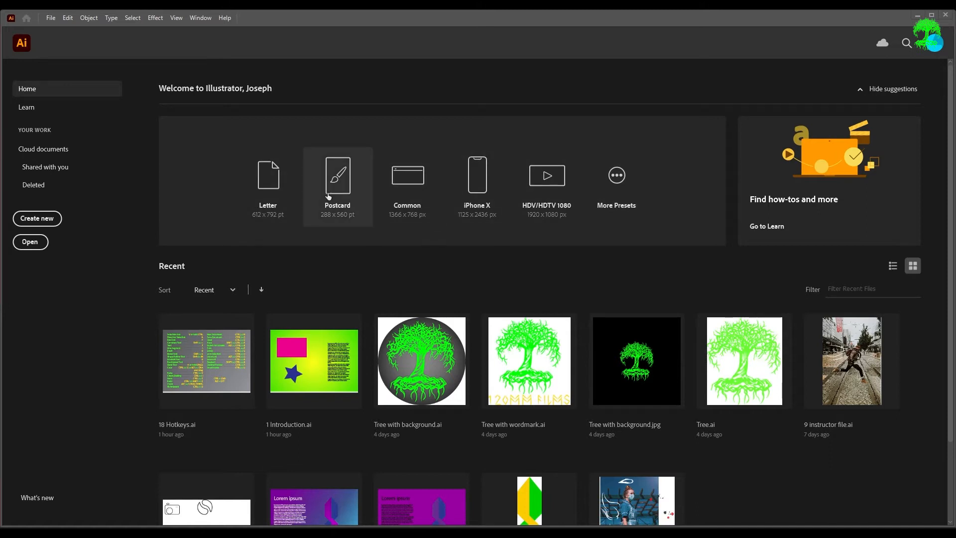
key("ctrl+n")
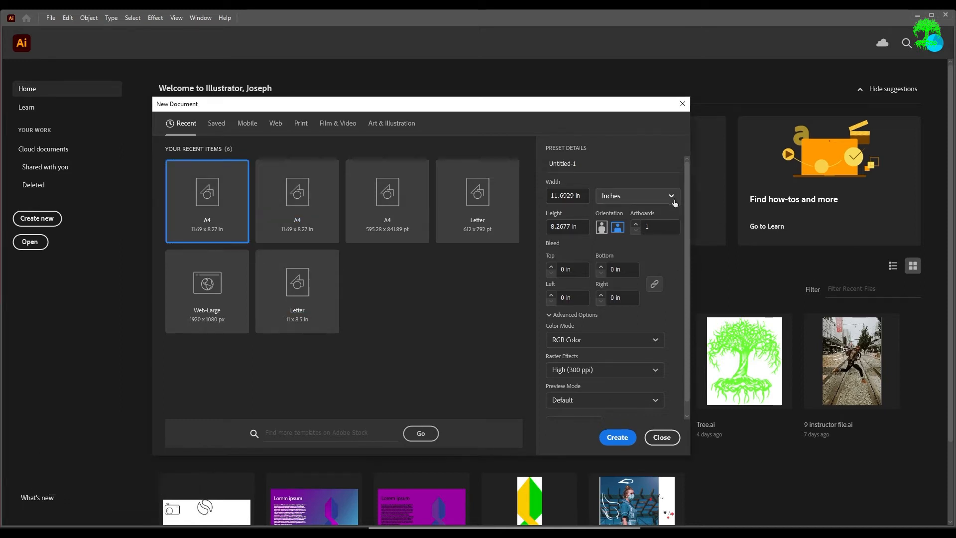
left_click(674, 199)
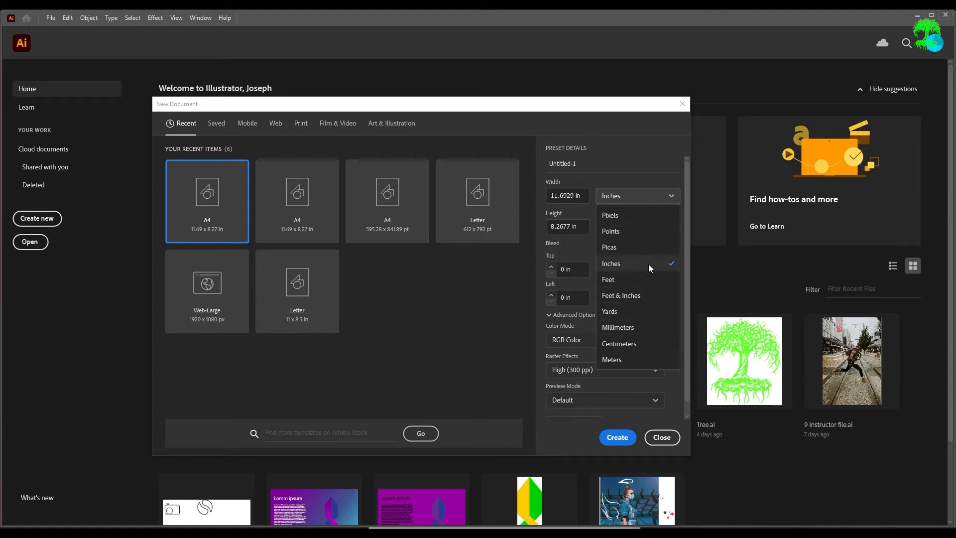
left_click(631, 267)
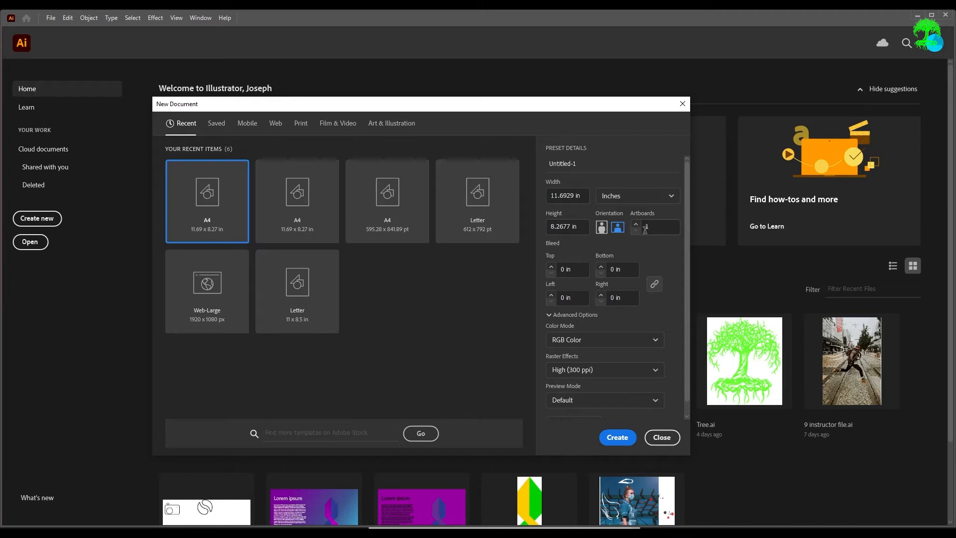
Compare the color modes using the RGB vs CMYK sample image, keep RGB Color and create the document.
scroll(649, 255, "down", 1)
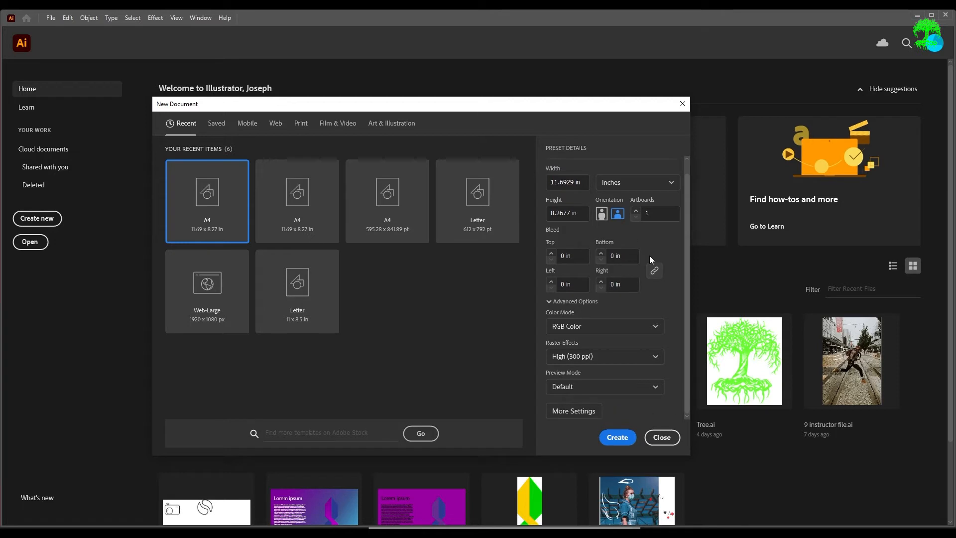
left_click(629, 325)
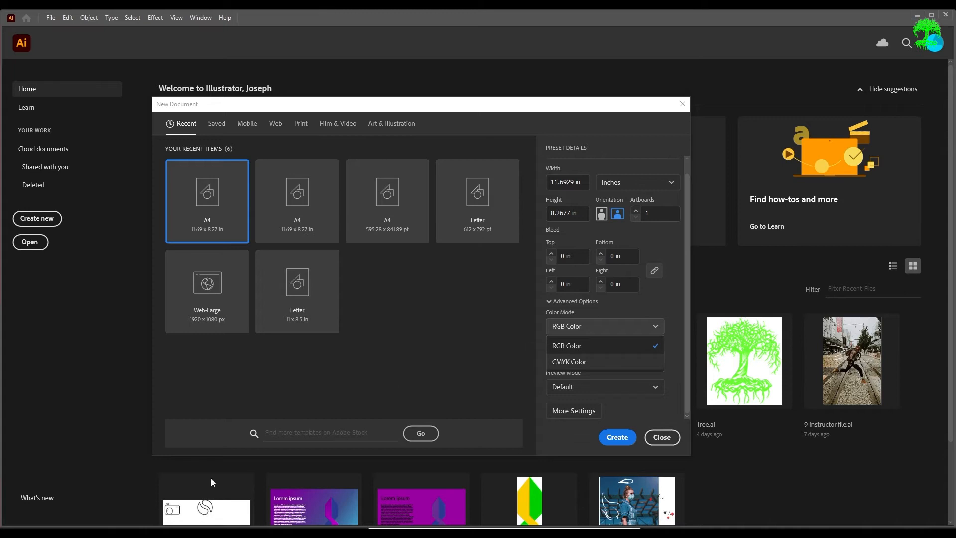
left_click_drag(548, 537, 471, 82)
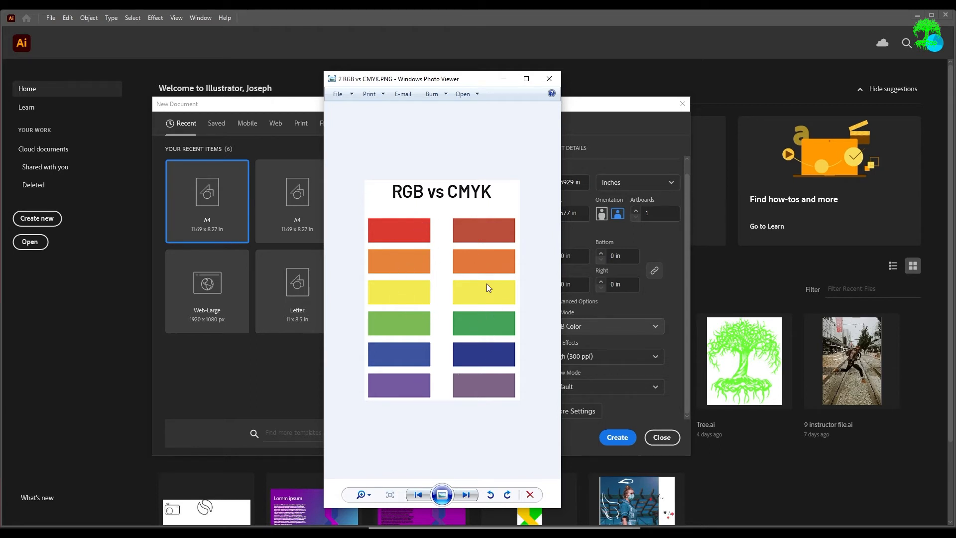
left_click_drag(478, 80, 955, 249)
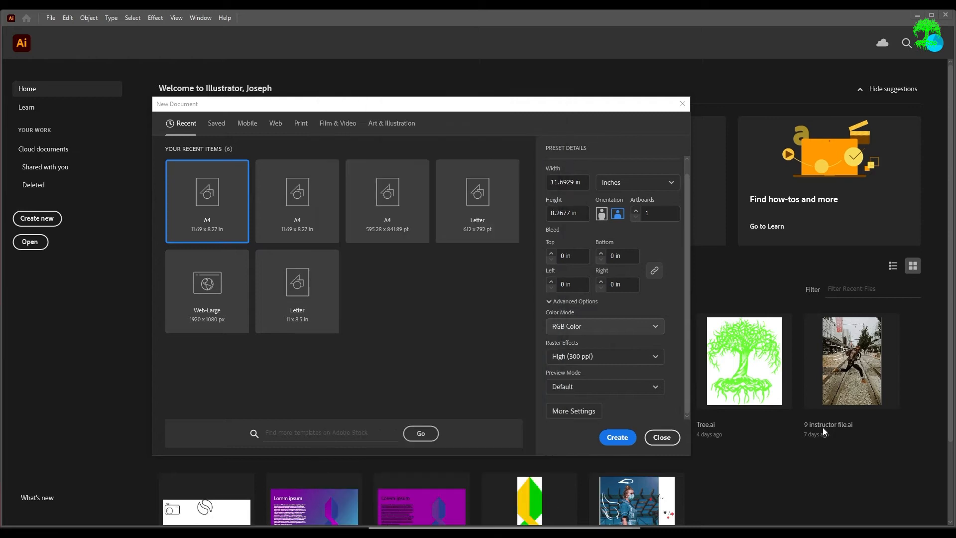
left_click(617, 437)
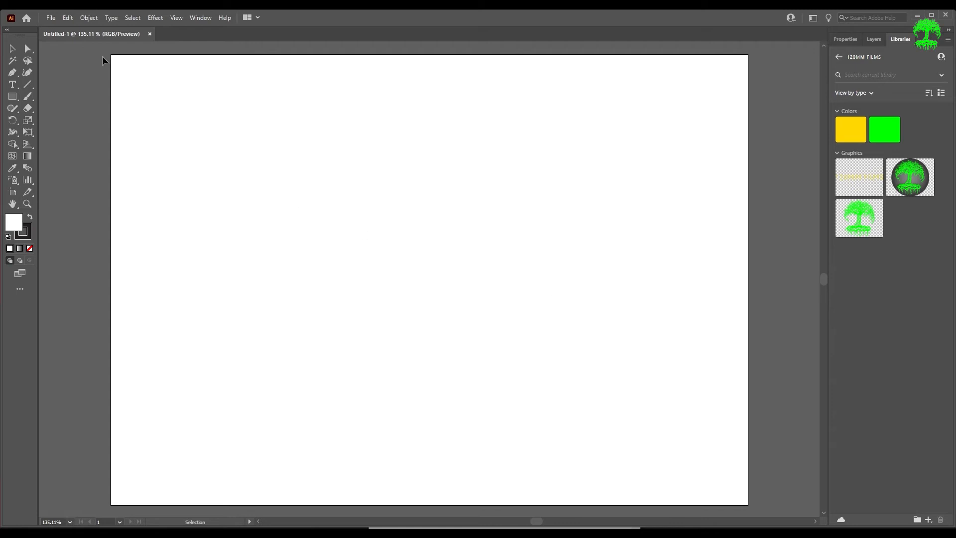
Begin saving the document and create and open a new folder named Class Files inside the Illustrator Tutorial folder.
left_click(55, 22)
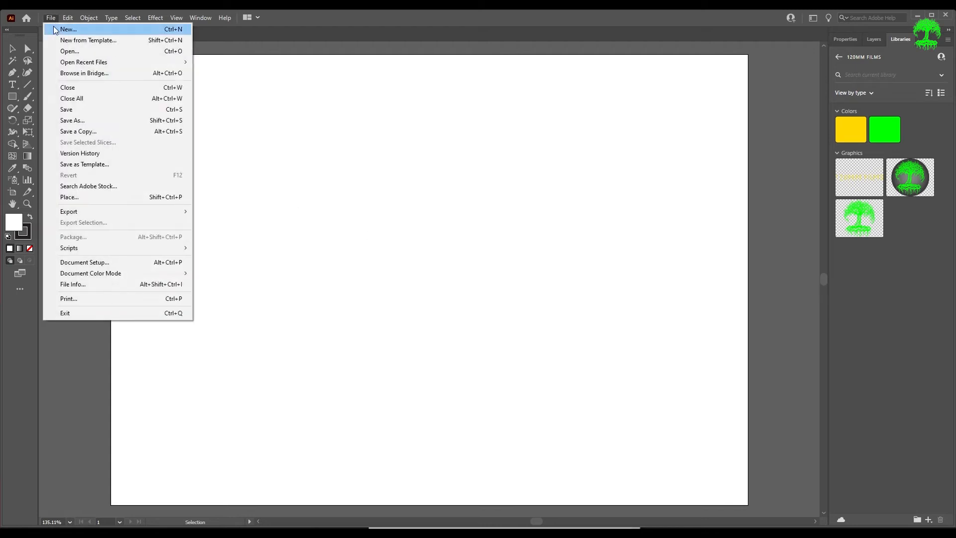
left_click(70, 121)
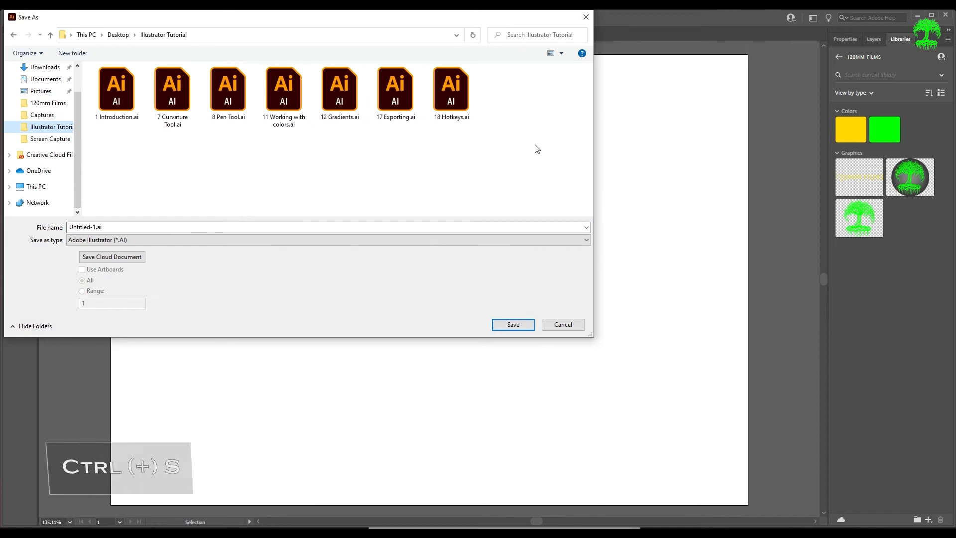
right_click(534, 158)
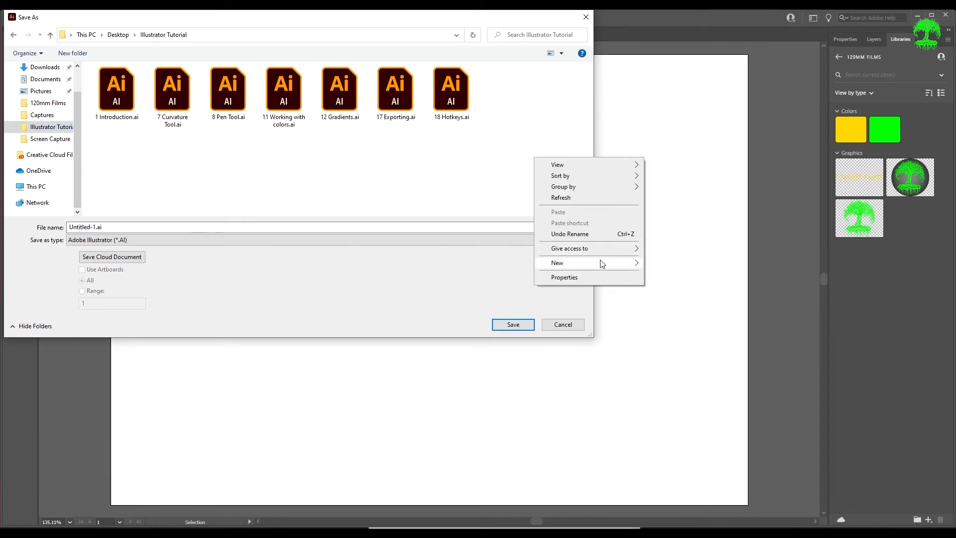
mouse_move(603, 263)
left_click(662, 263)
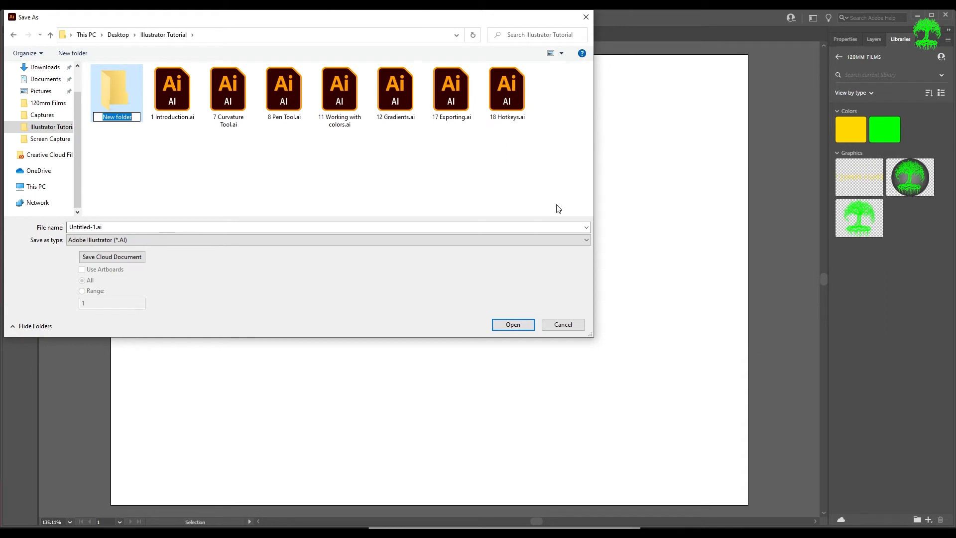
type("Class Files 1")
key("BackSpace")
key("BackSpace")
key("Return")
double_click(132, 115)
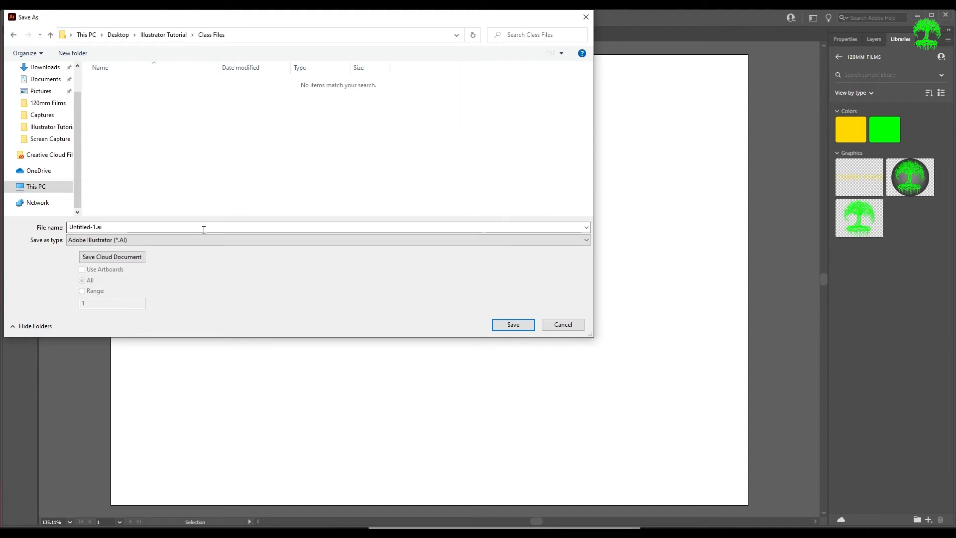
Save the document as Class Files 1 in Adobe Illustrator format, accepting the Illustrator 2020 save options.
left_click(139, 228)
type("Class Files 1")
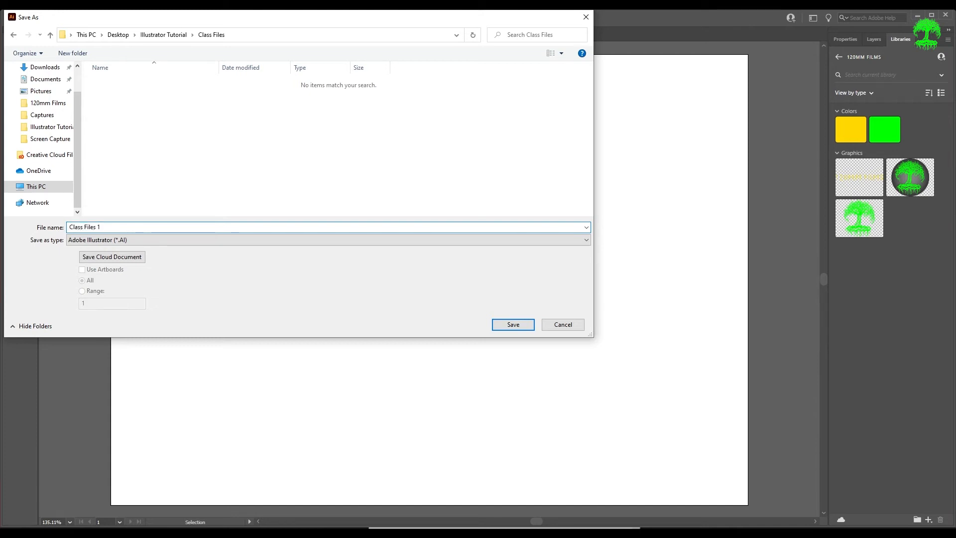
left_click(523, 327)
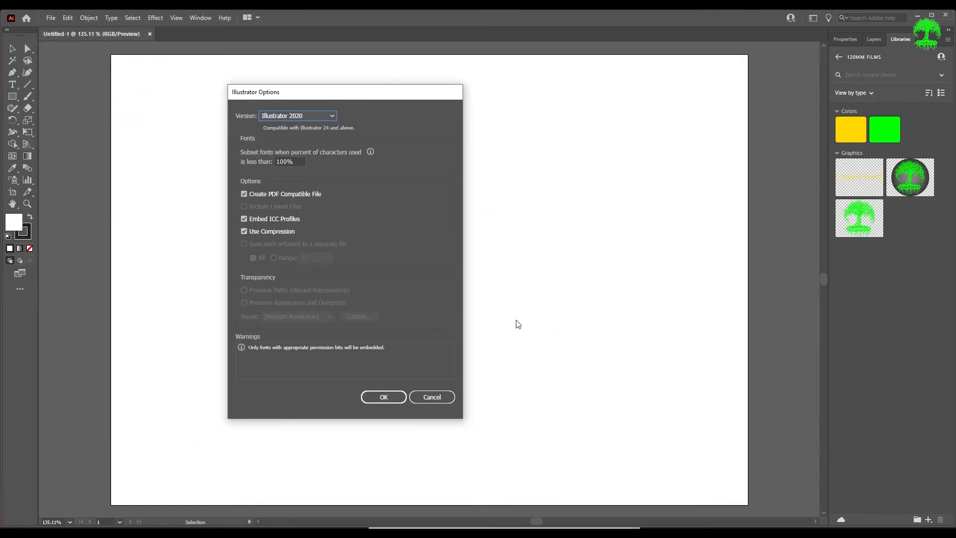
left_click(384, 397)
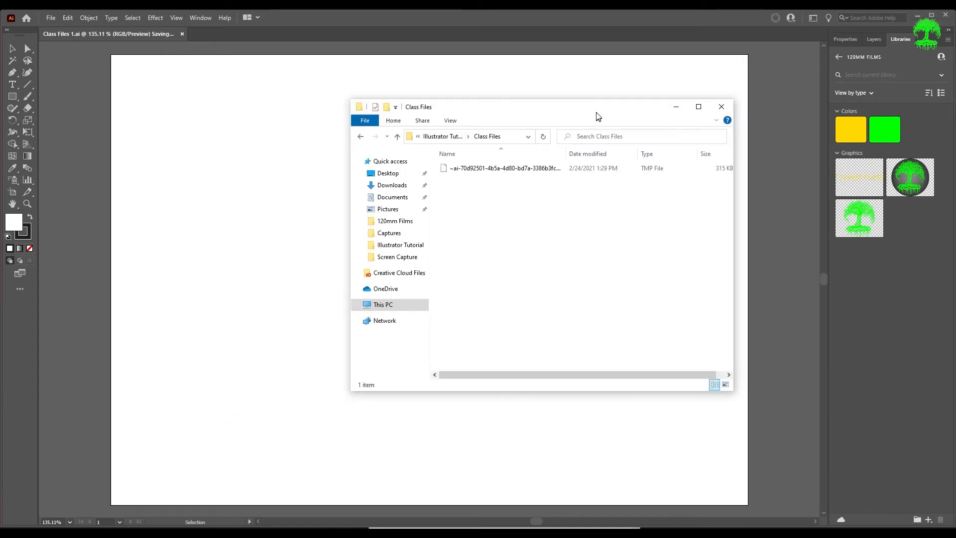
Check the saved file in File Explorer and look through the Illustrator Tutorial and Class Files folders.
left_click_drag(598, 116, 484, 118)
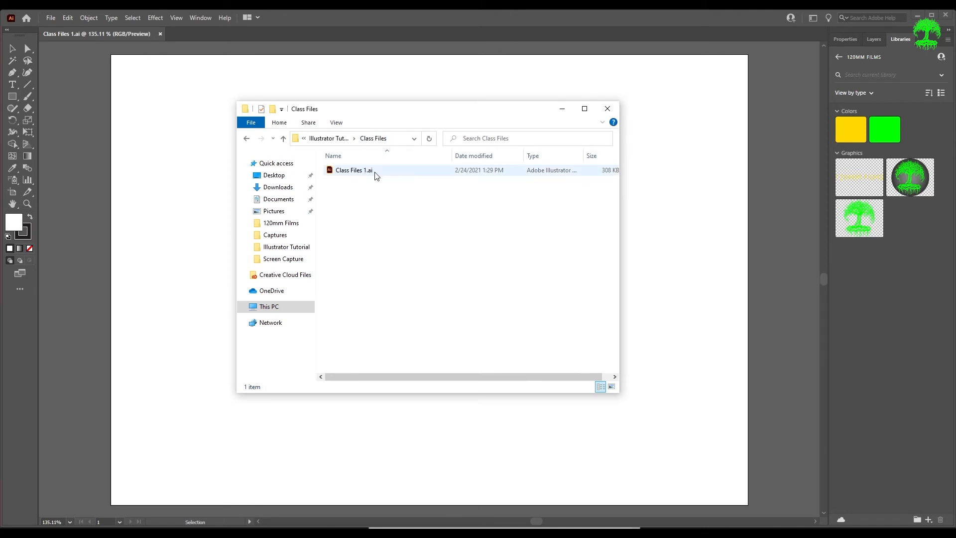
left_click(328, 138)
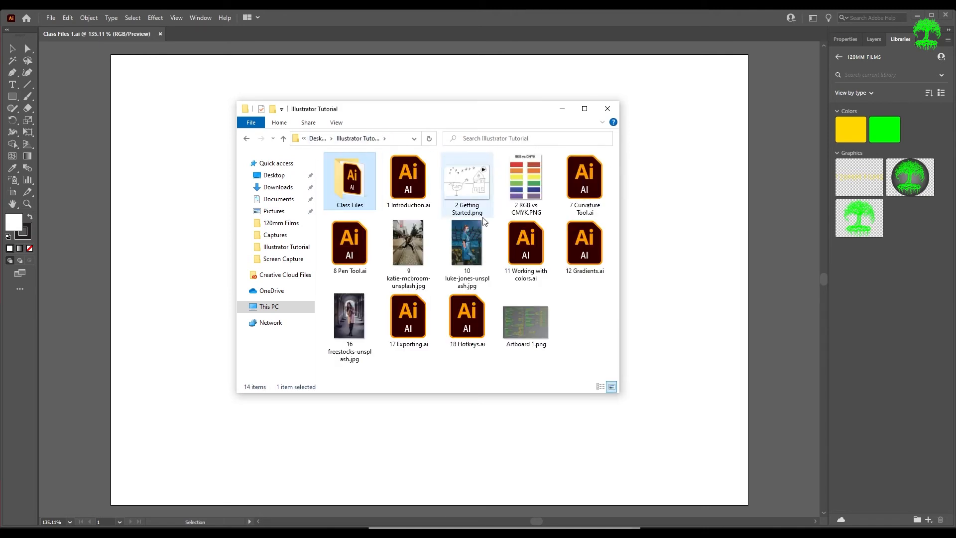
double_click(357, 189)
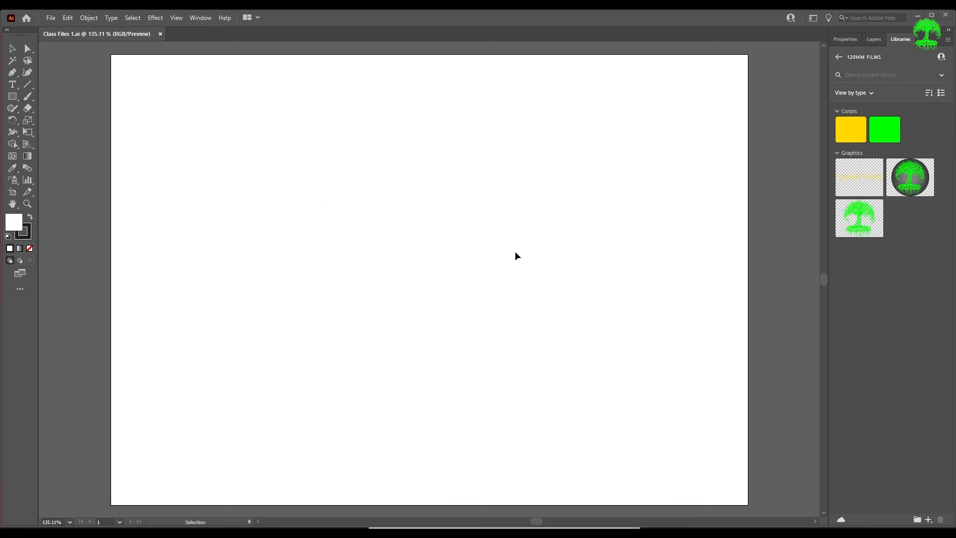
Place 2 Getting Started.png from the Illustrator Tutorial folder as a linked template in the document.
left_click(50, 18)
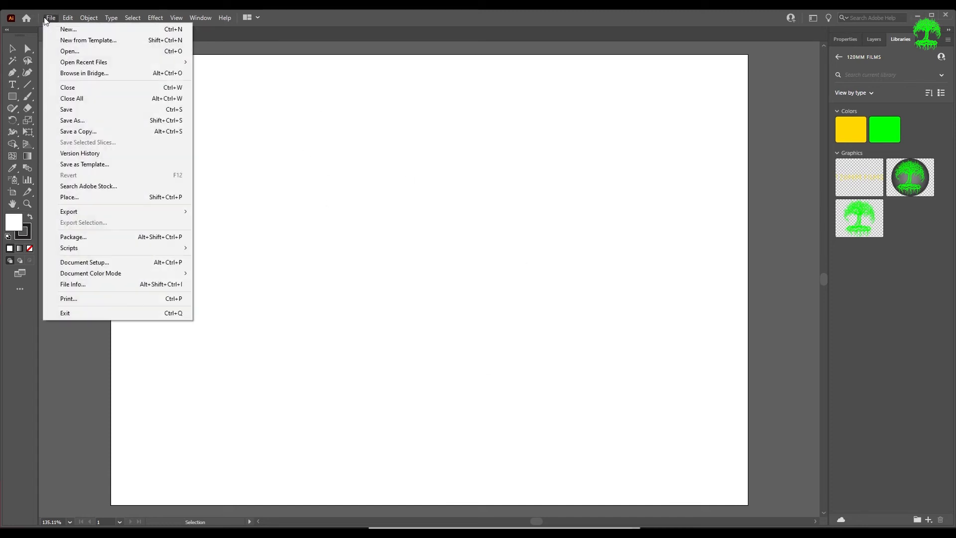
left_click(131, 195)
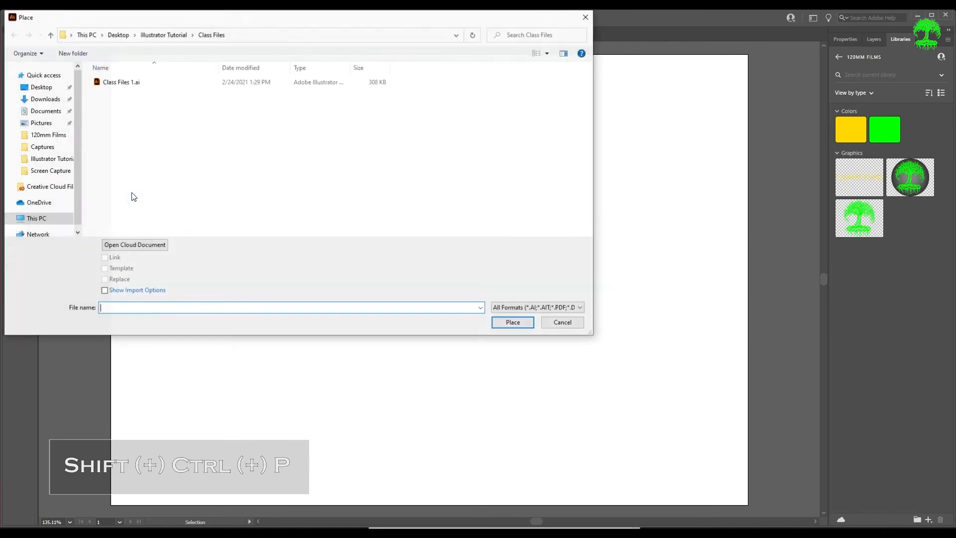
left_click(155, 40)
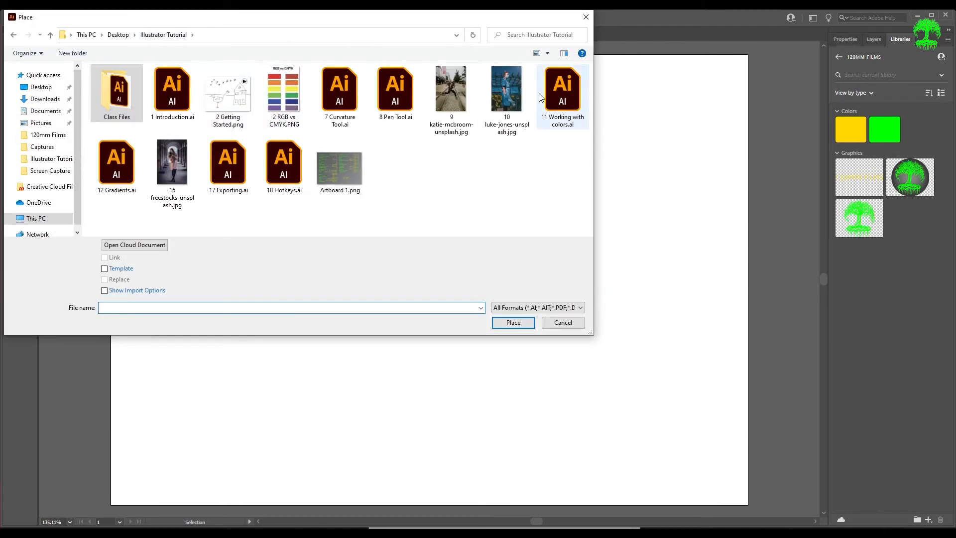
left_click(239, 107)
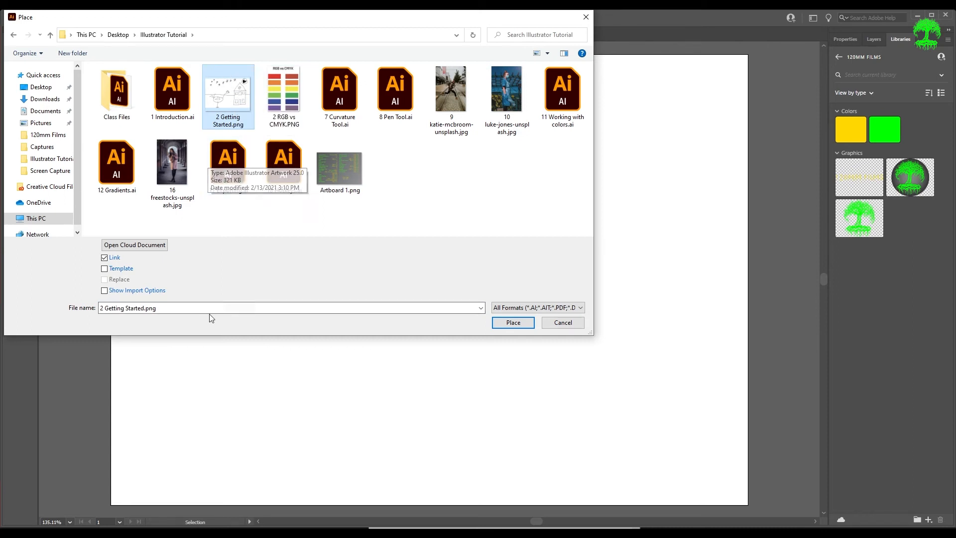
left_click(105, 270)
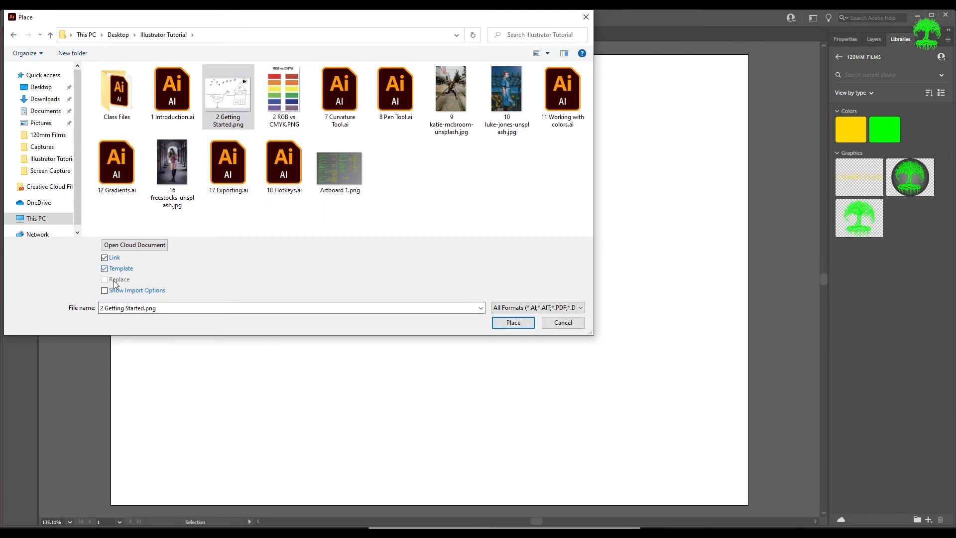
left_click(513, 327)
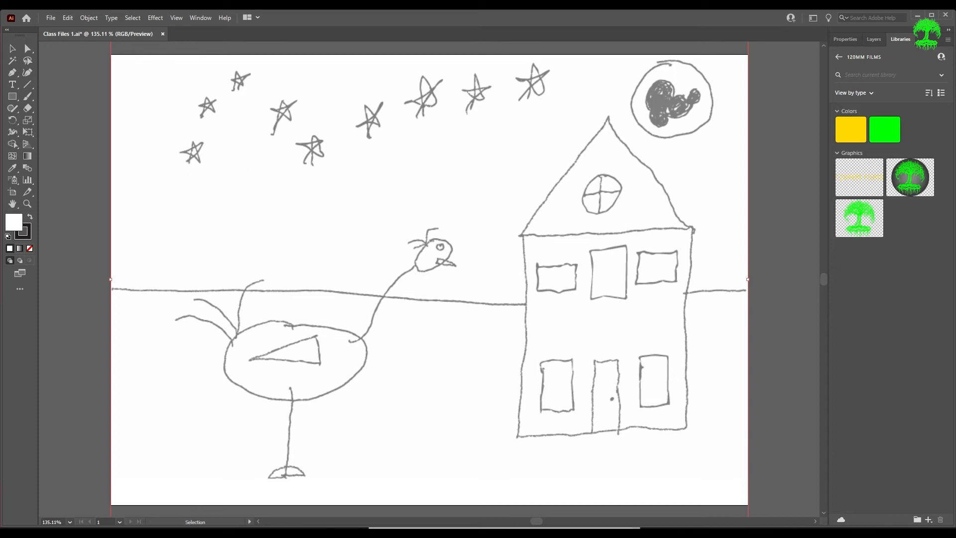
Compare the placed template with the original 2 Getting Started.png, display the layers and try to select the locked sketch on the artboard.
left_click_drag(349, 535, 541, 54)
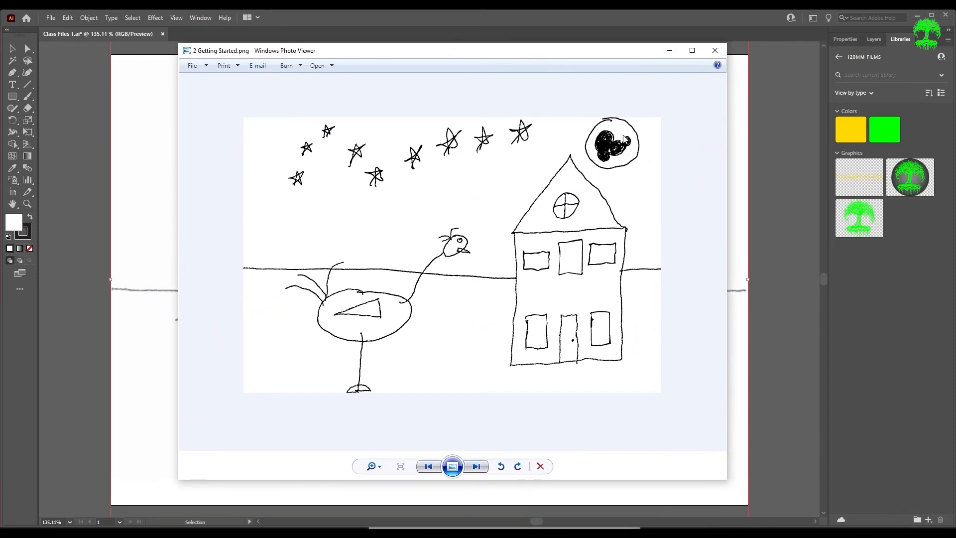
left_click(722, 51)
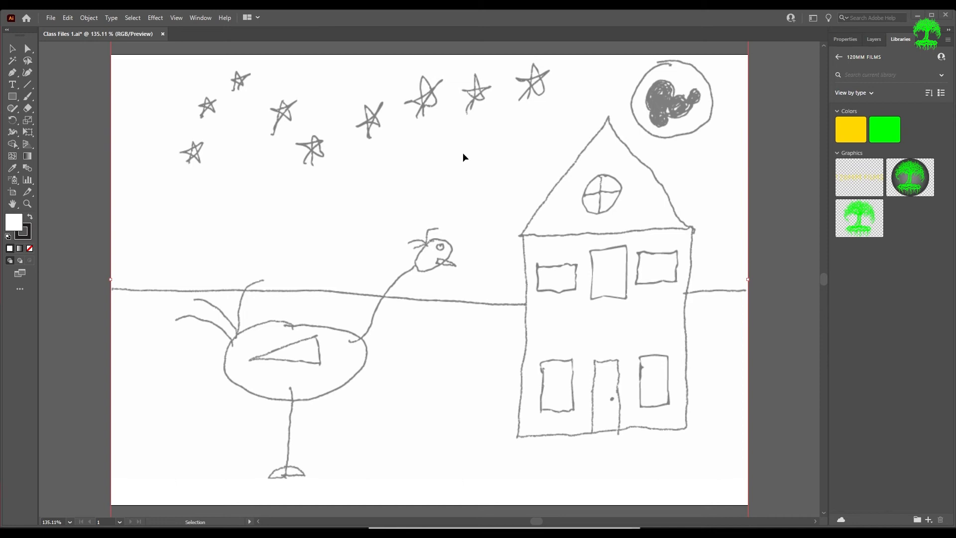
left_click(874, 39)
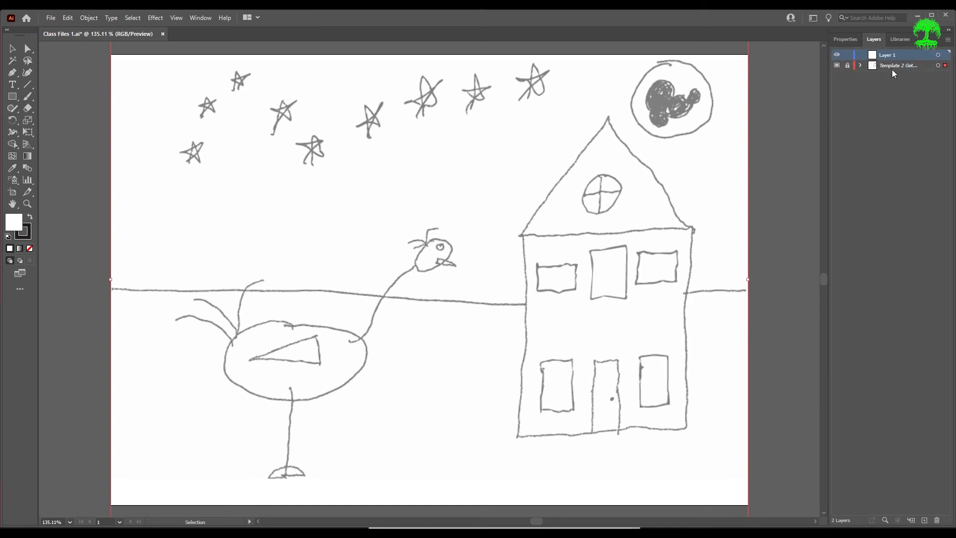
left_click_drag(156, 181, 384, 466)
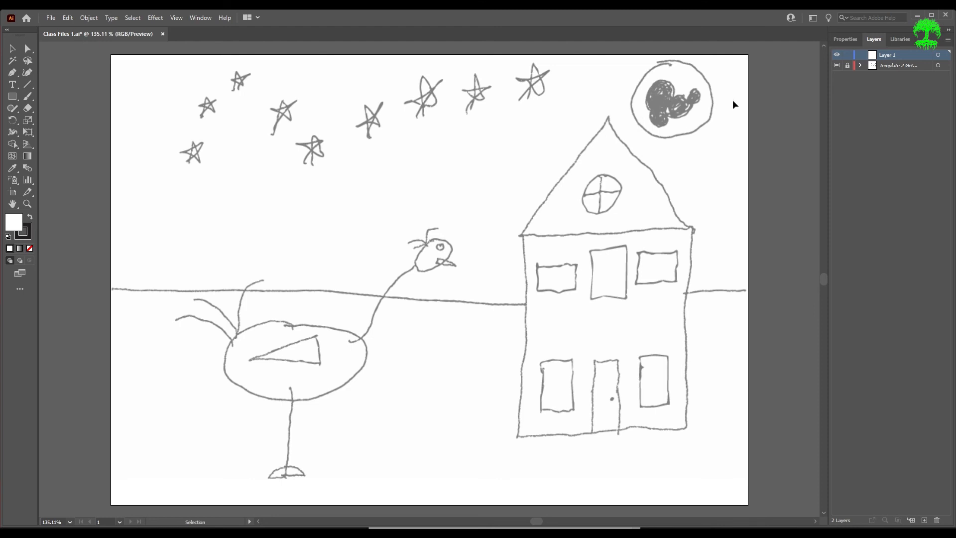
Unlock the template layer, nudge the sketch left and back right to its original position, and lock the layer again.
left_click(850, 67)
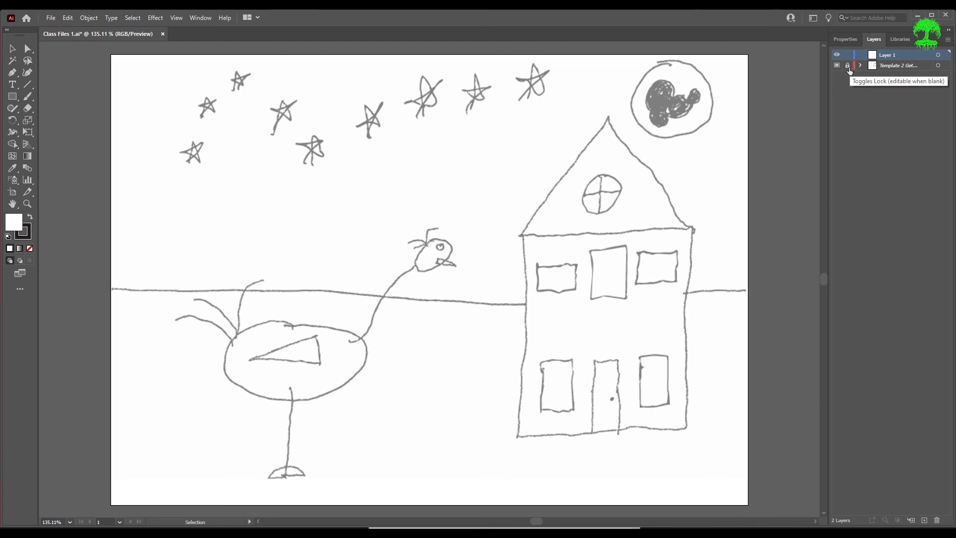
left_click(519, 256)
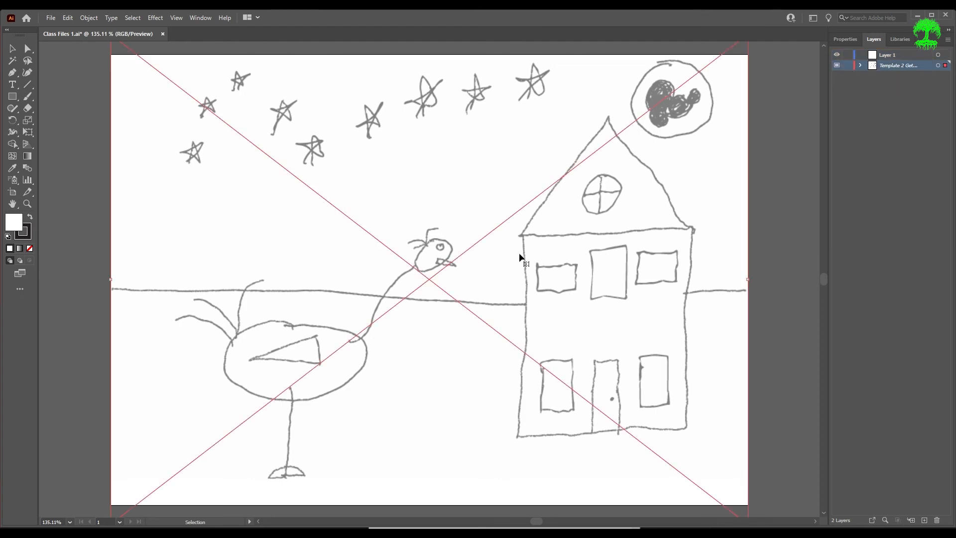
key("Left")
key("Left")
key("Left")
key("Left")
key("Left")
key("Left")
key("Left")
key("Left")
key("Left")
key("Left")
key("Left")
key("Left")
key("Left")
key("Left")
key("Left")
key("Left")
key("Left")
key("Left")
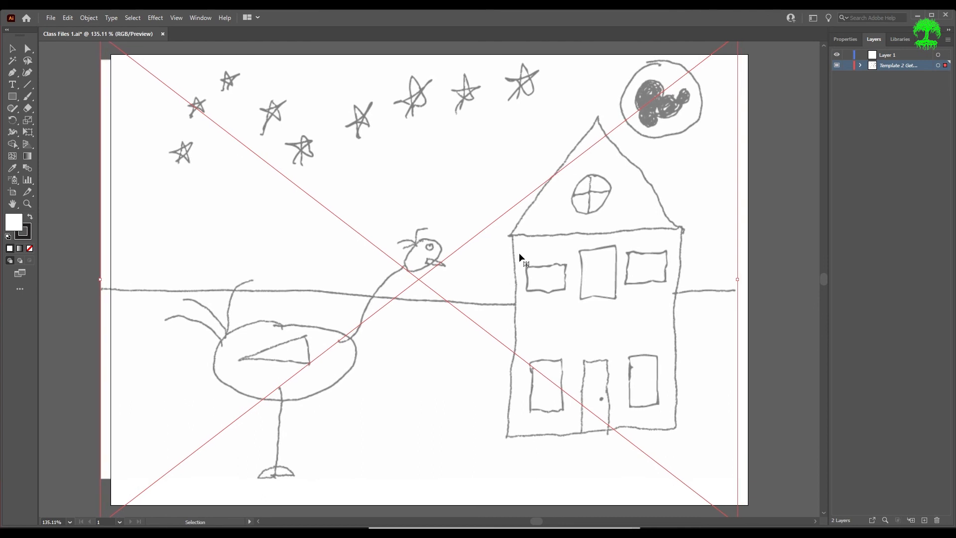
key("Right")
key("Right")
key("Right")
key("Right")
key("Right")
key("Right")
key("Right")
key("Right")
key("Right")
key("Right")
key("Right")
key("Right")
key("Right")
key("Right")
key("Right")
key("Right")
key("Right")
key("Right")
key("Right")
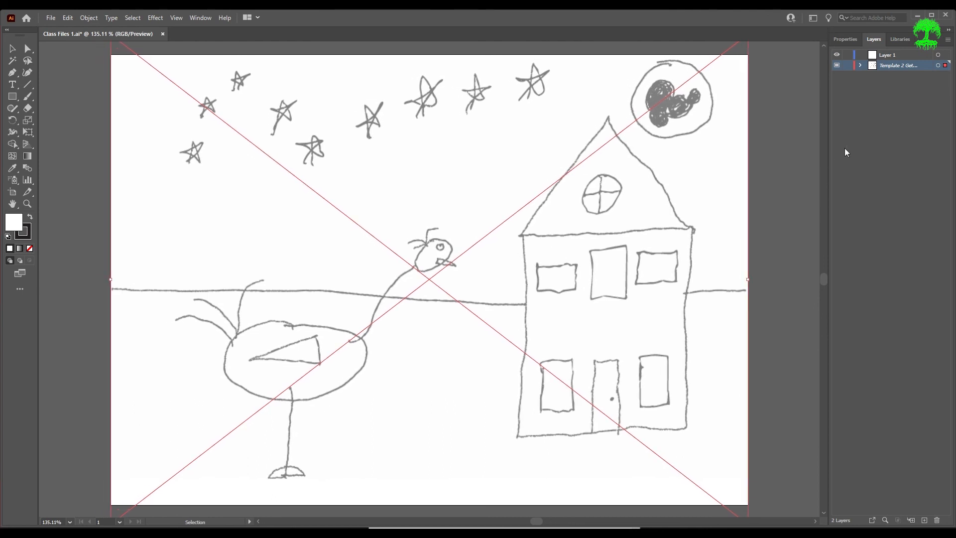
left_click(847, 65)
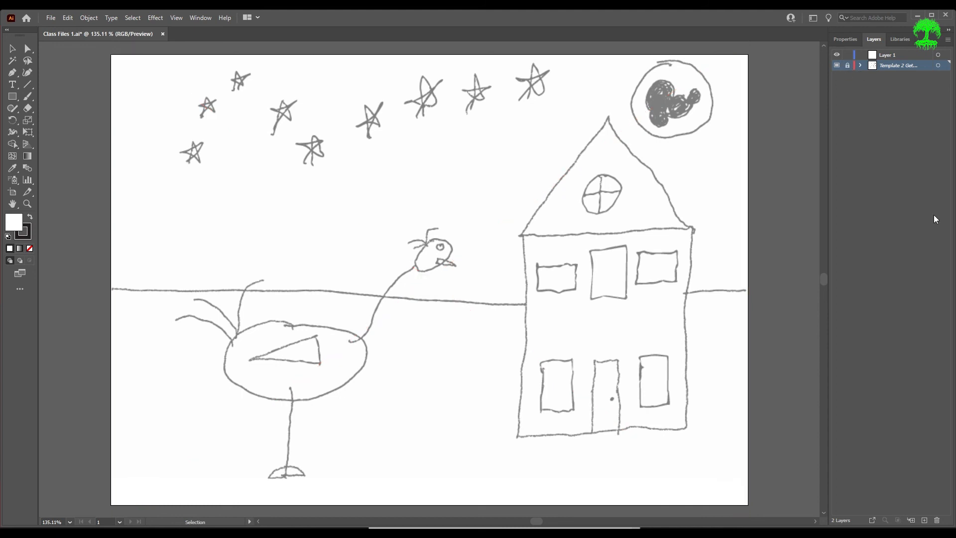